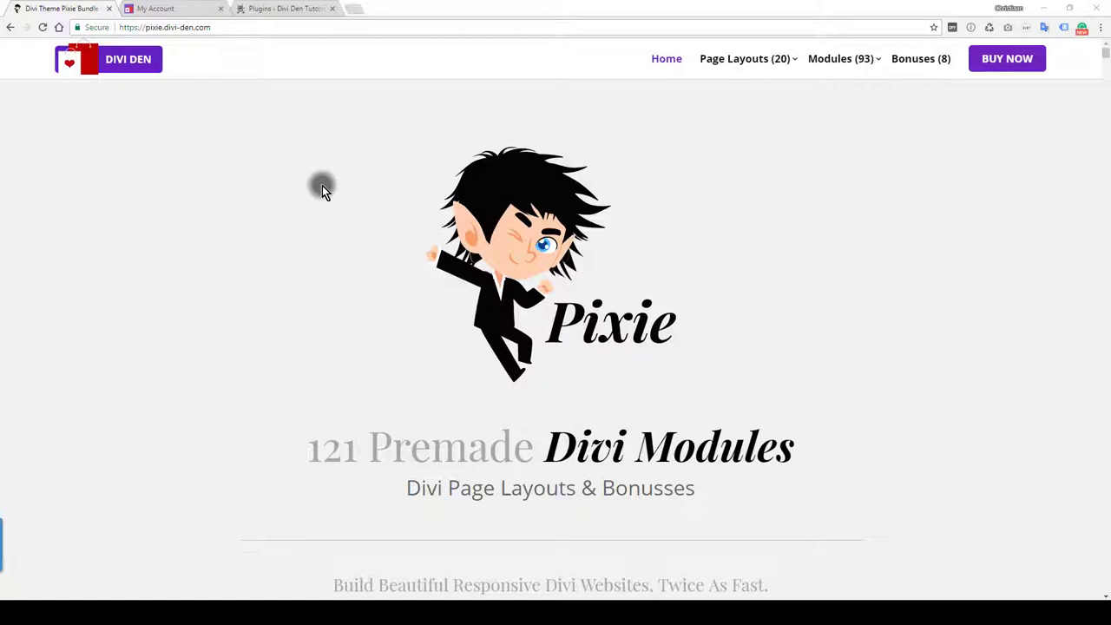
Download the Pixie Assistant plugin zip from Divi Den's licensed Downloads page.
left_click(185, 8)
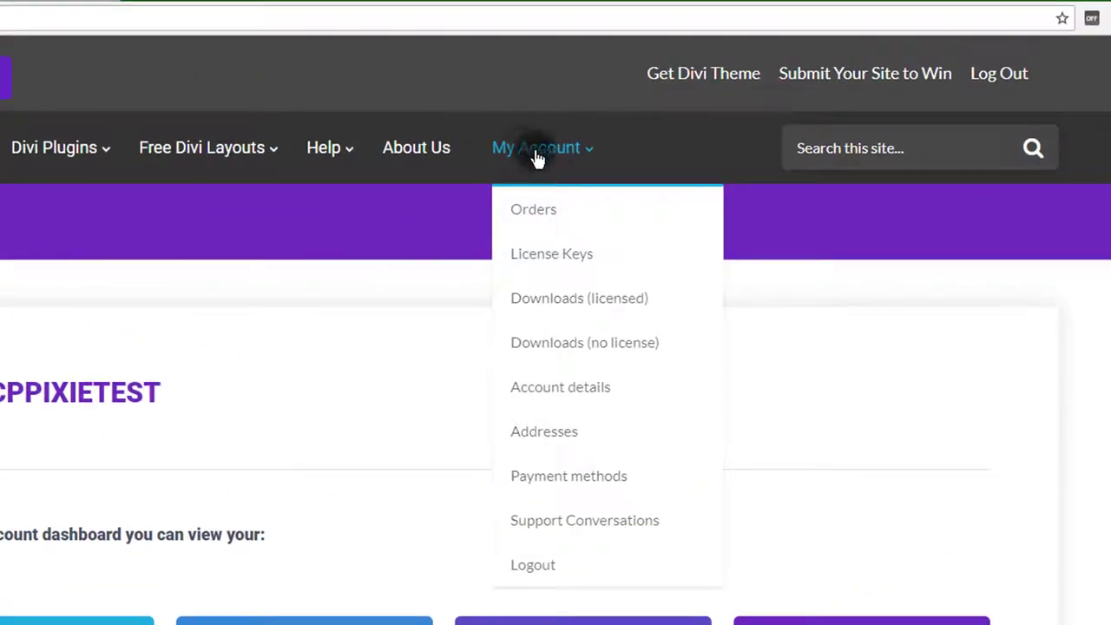
left_click(545, 230)
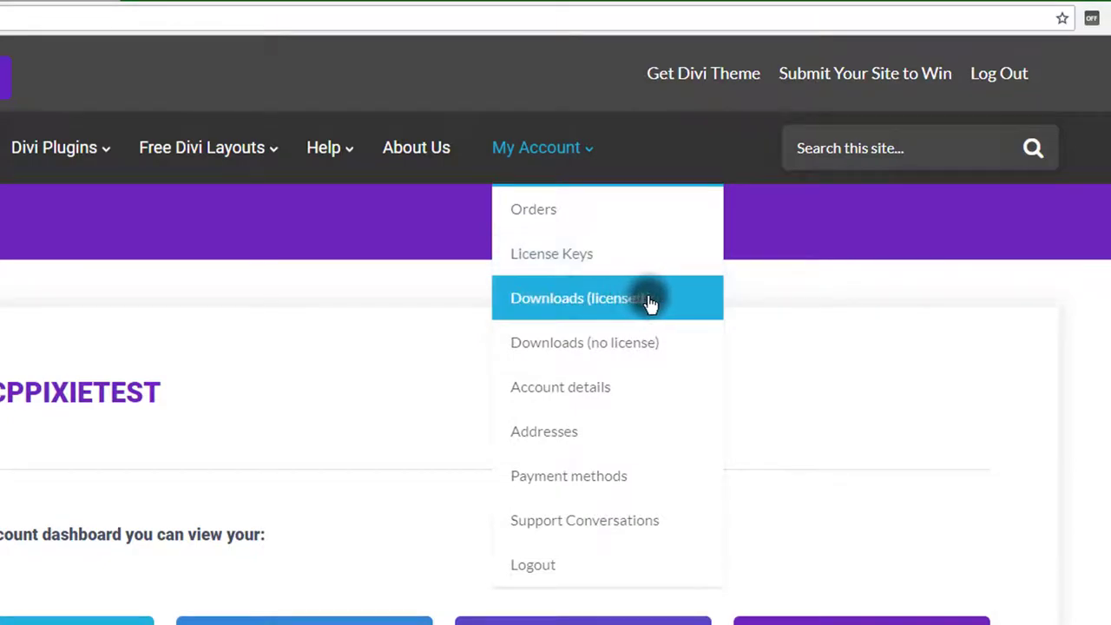
left_click(654, 304)
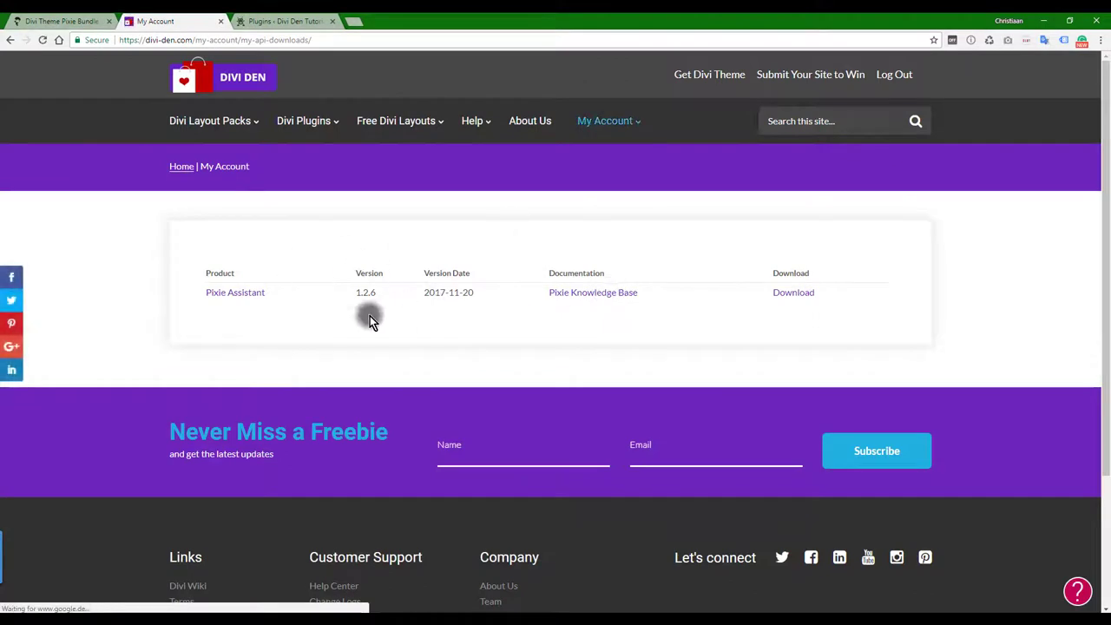
left_click(796, 295)
mouse_move(607, 120)
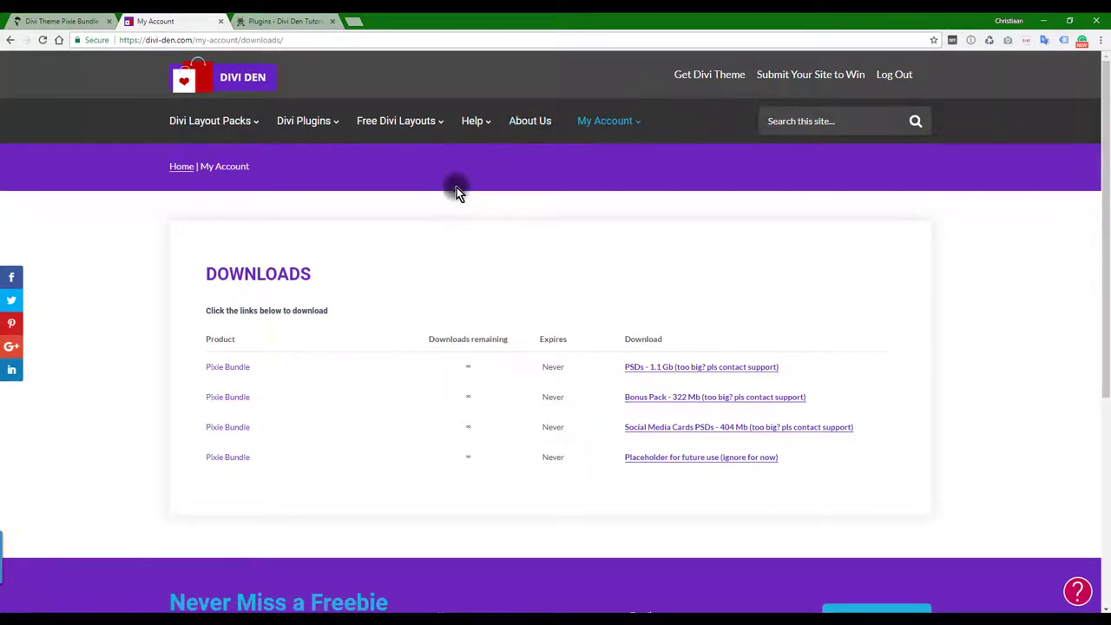
Bring up the Upload Plugin zip form on WordPress's Add Plugins page.
left_click(292, 21)
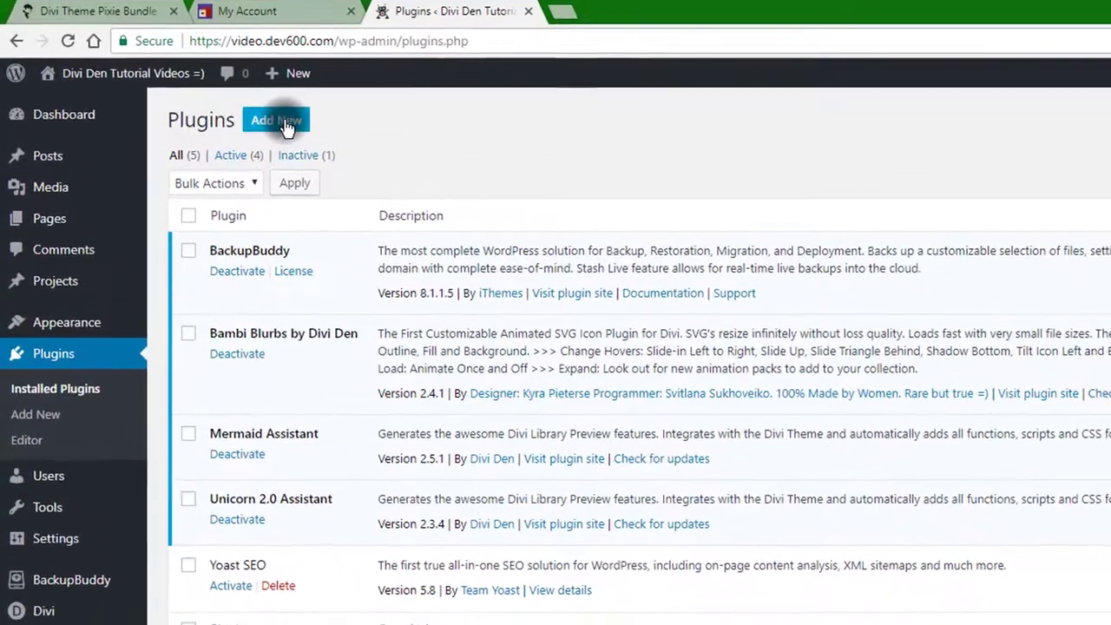
left_click(298, 130)
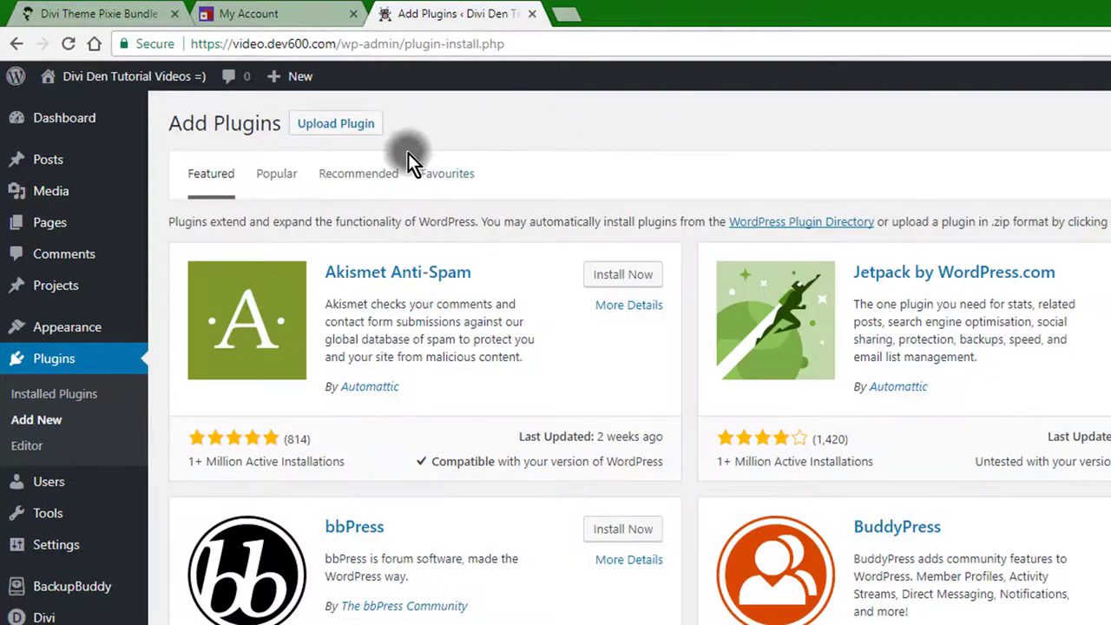
left_click(336, 123)
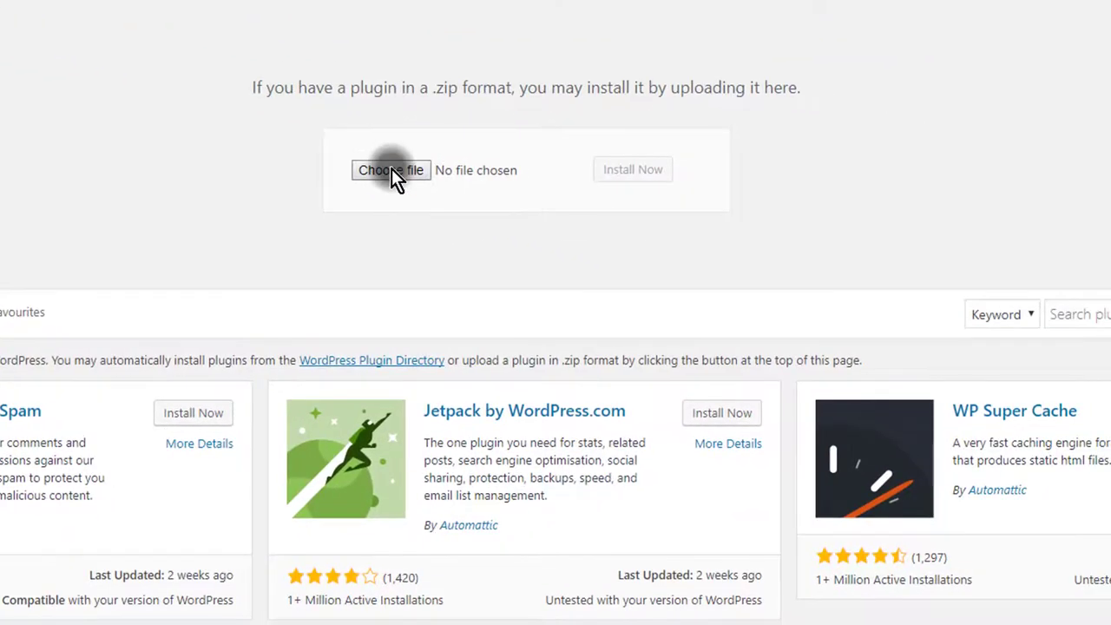
Open the file browser to choose the plugin zip for upload.
left_click(391, 170)
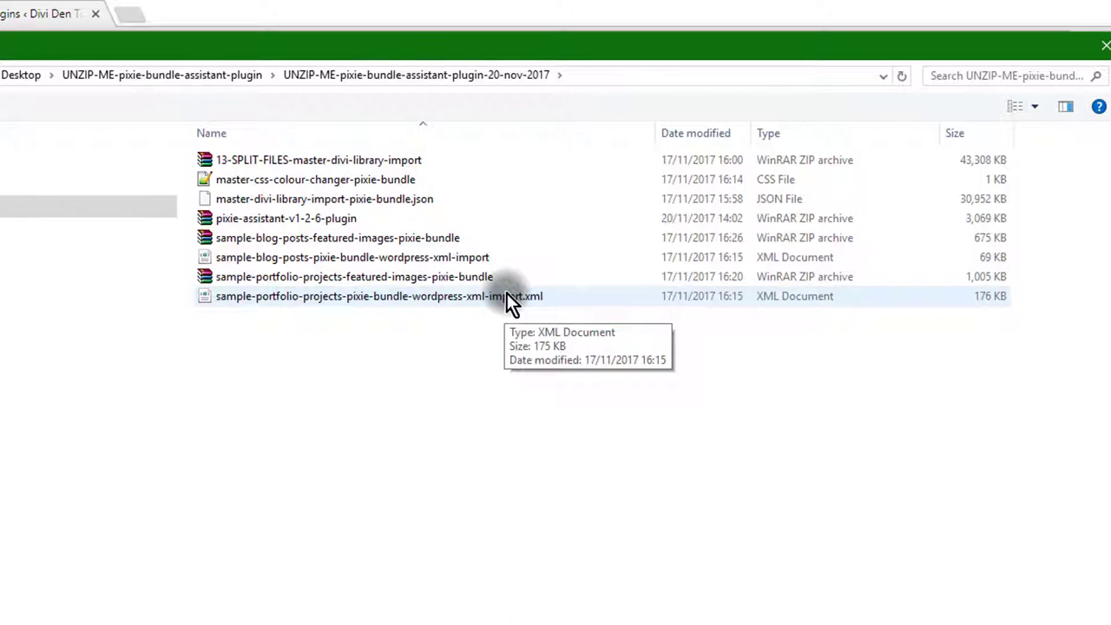
Upload the pixie-assistant-v1-2-6-plugin zip, then install and activate Pixie Assistant 1.2.6.
double_click(414, 218)
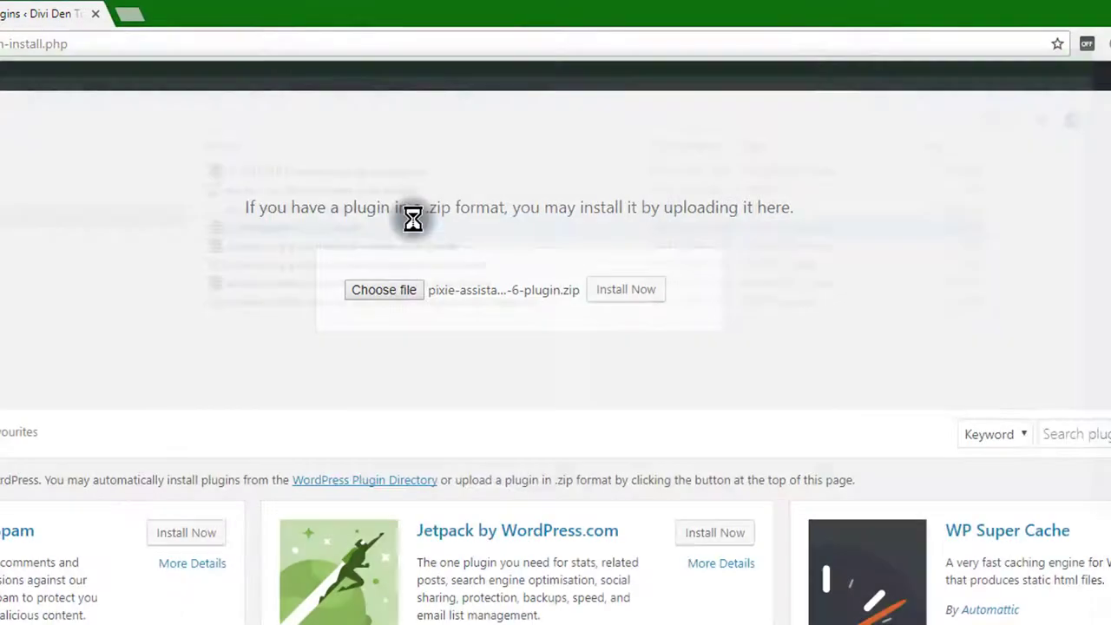
left_click(623, 291)
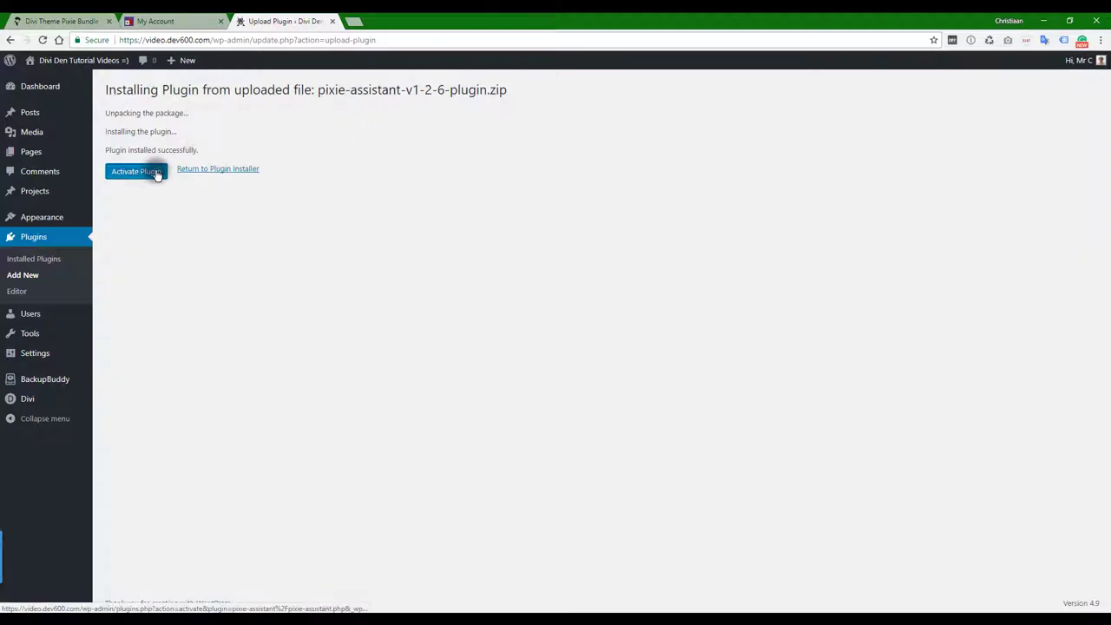
left_click(154, 171)
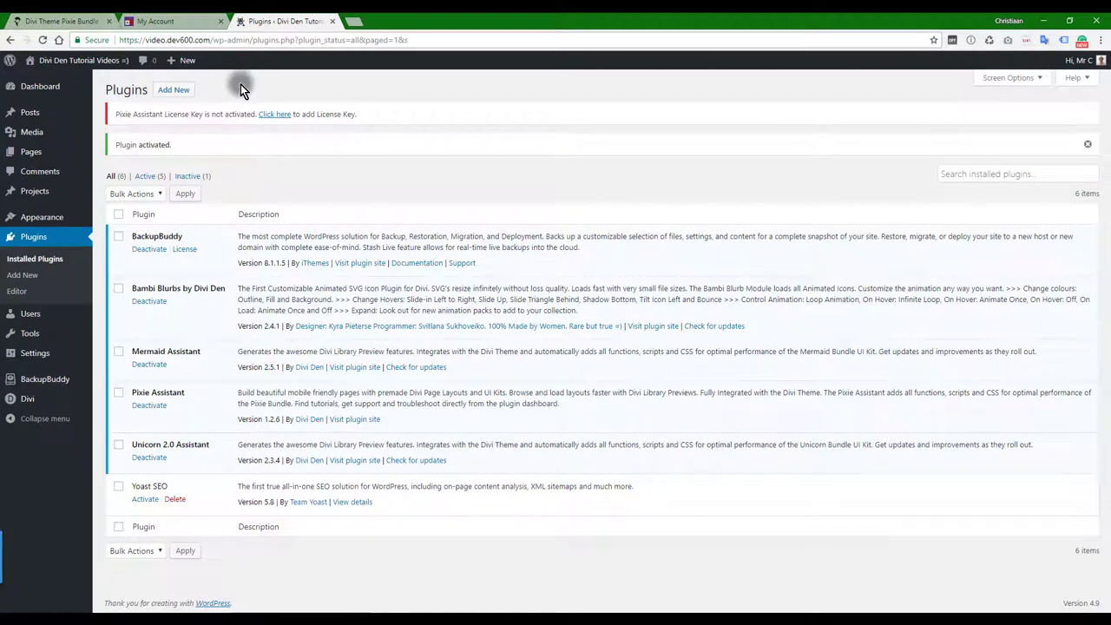
Copy the Pixie Assistant license key from Divi Den's License Keys page, then return to WordPress.
left_click(165, 21)
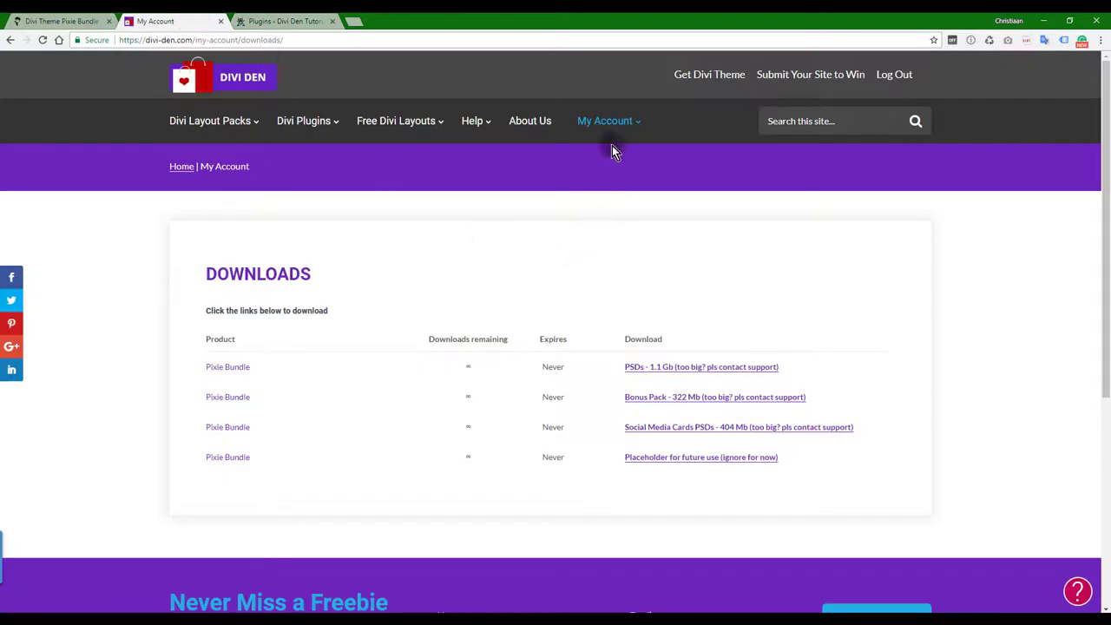
left_click_drag(611, 219, 615, 185)
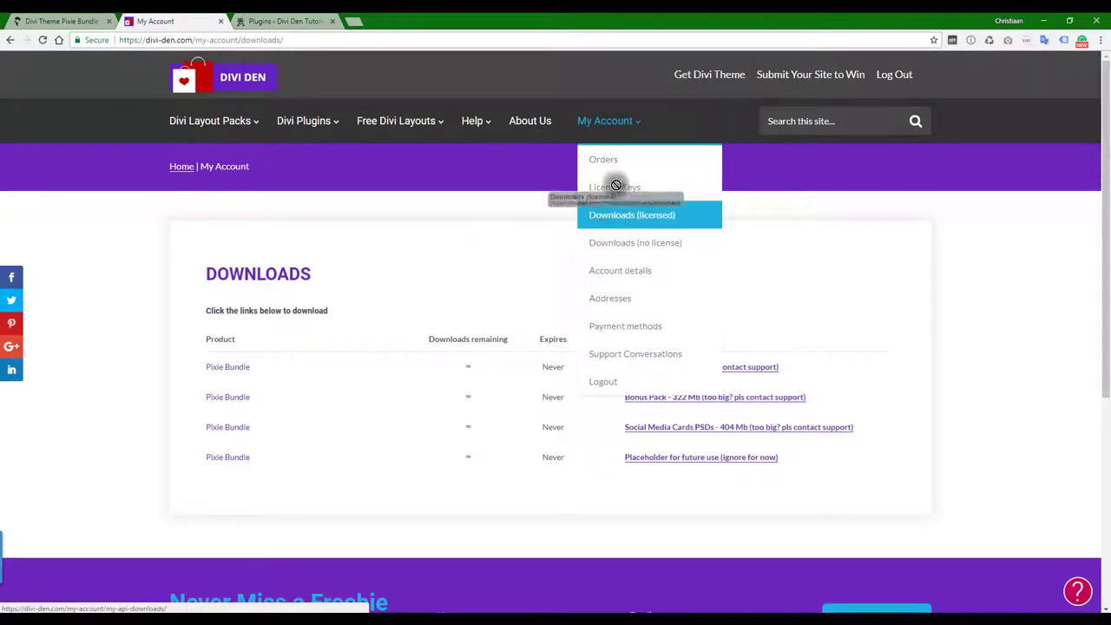
left_click(618, 190)
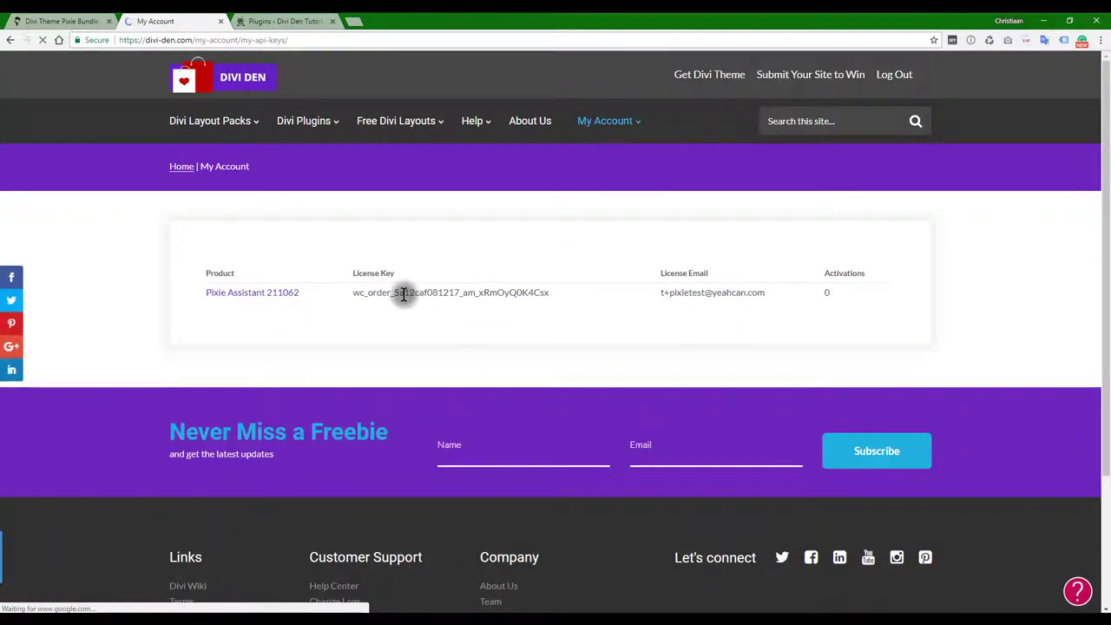
double_click(407, 293)
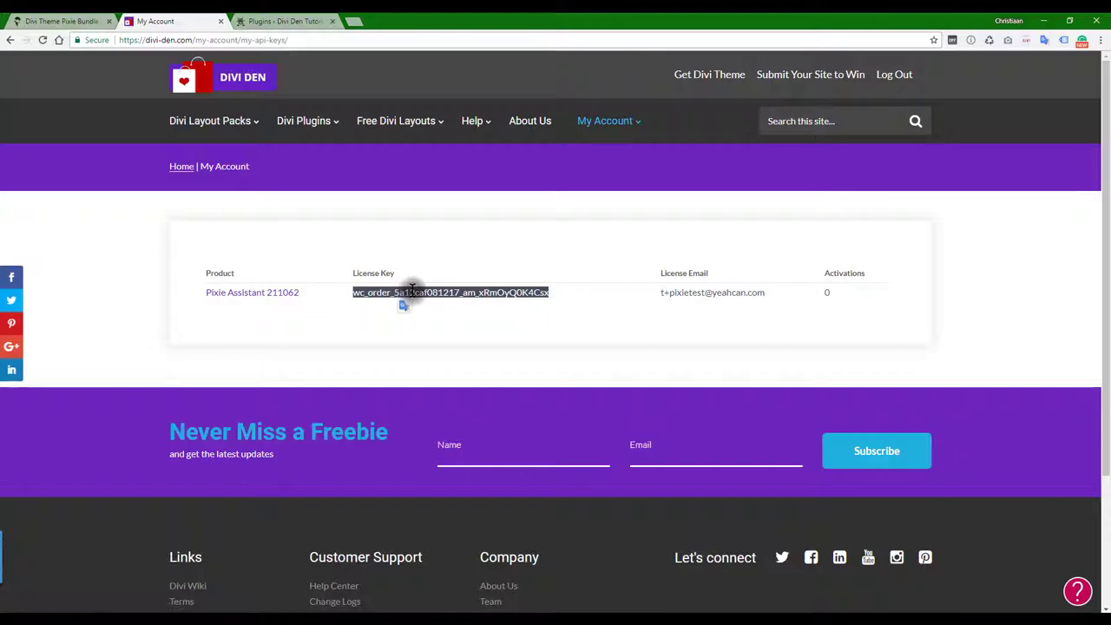
key("ctrl+Tab")
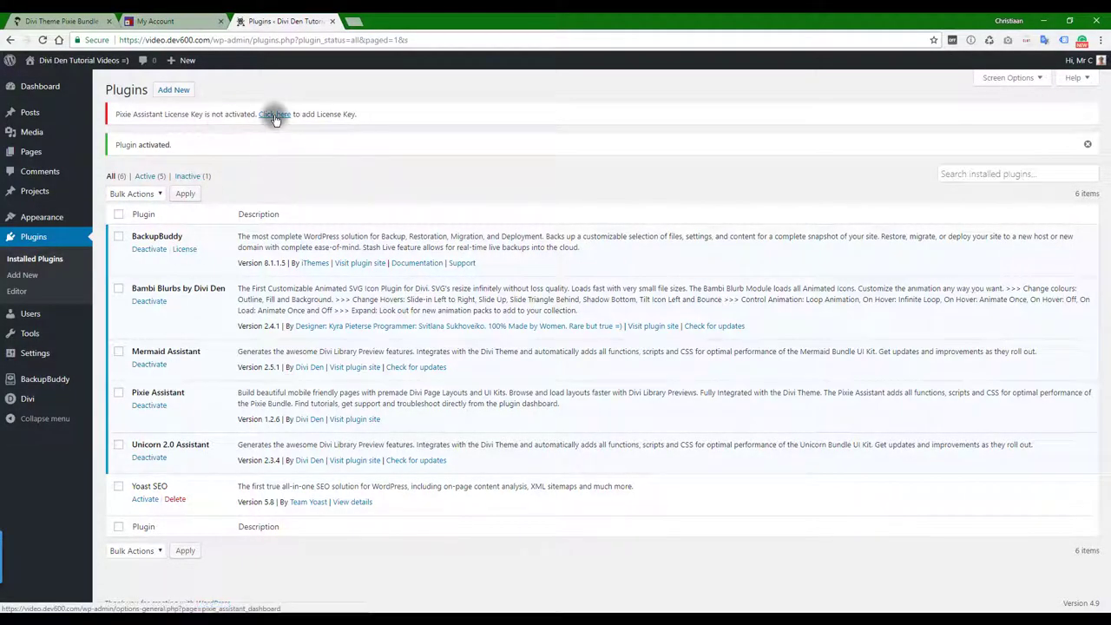
Paste the copied license key, enter the license email, and save Pixie Assistant's License Key settings.
left_click(275, 114)
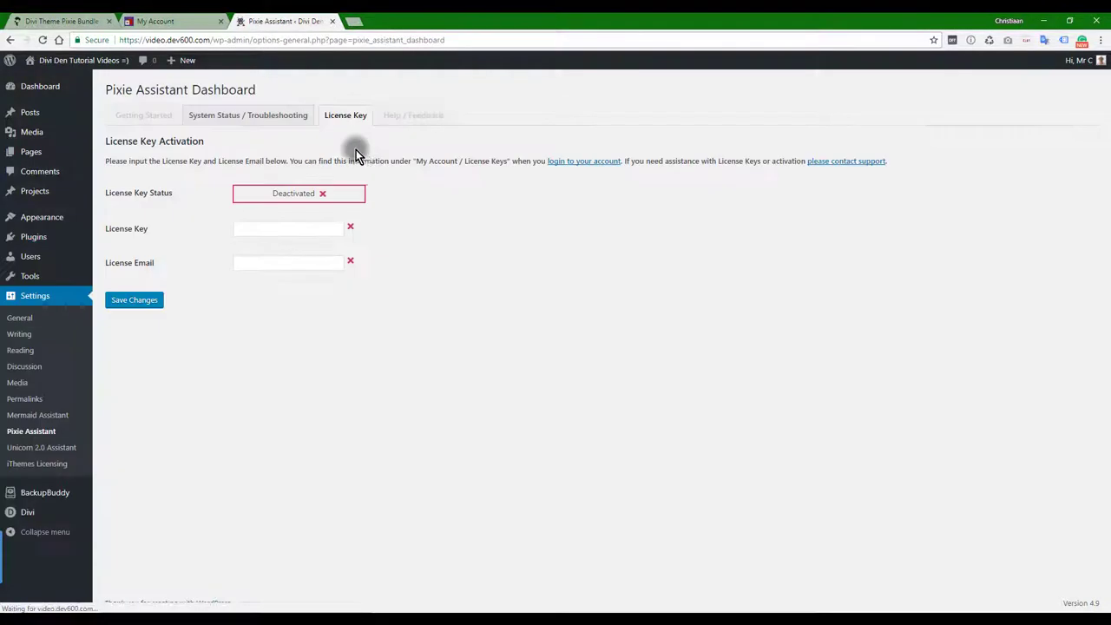
left_click(292, 228)
key("ctrl+v")
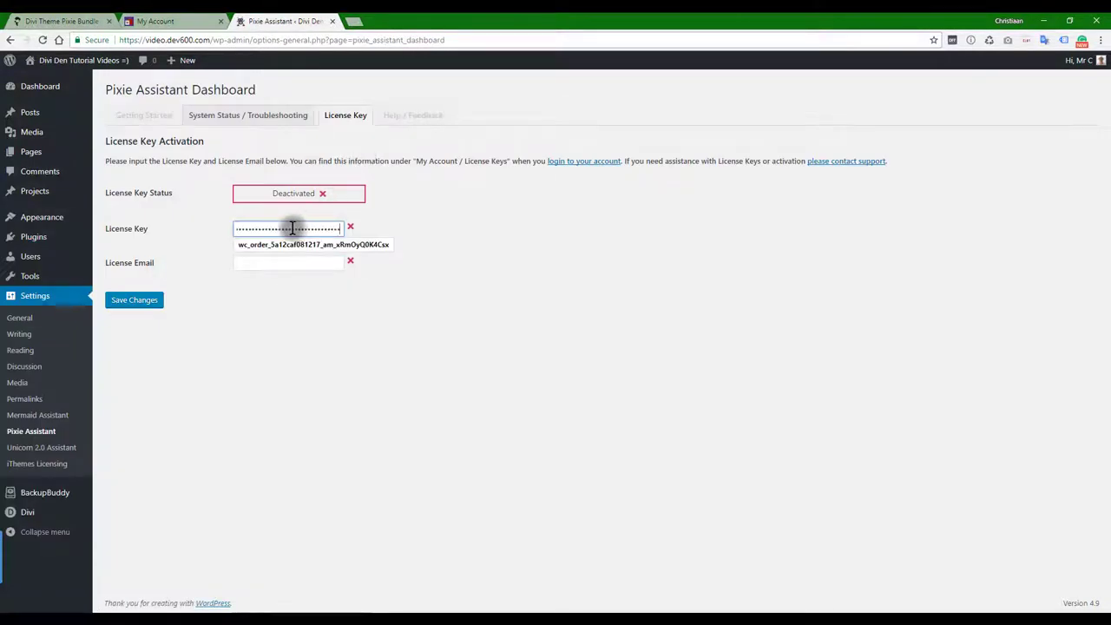
left_click(346, 250)
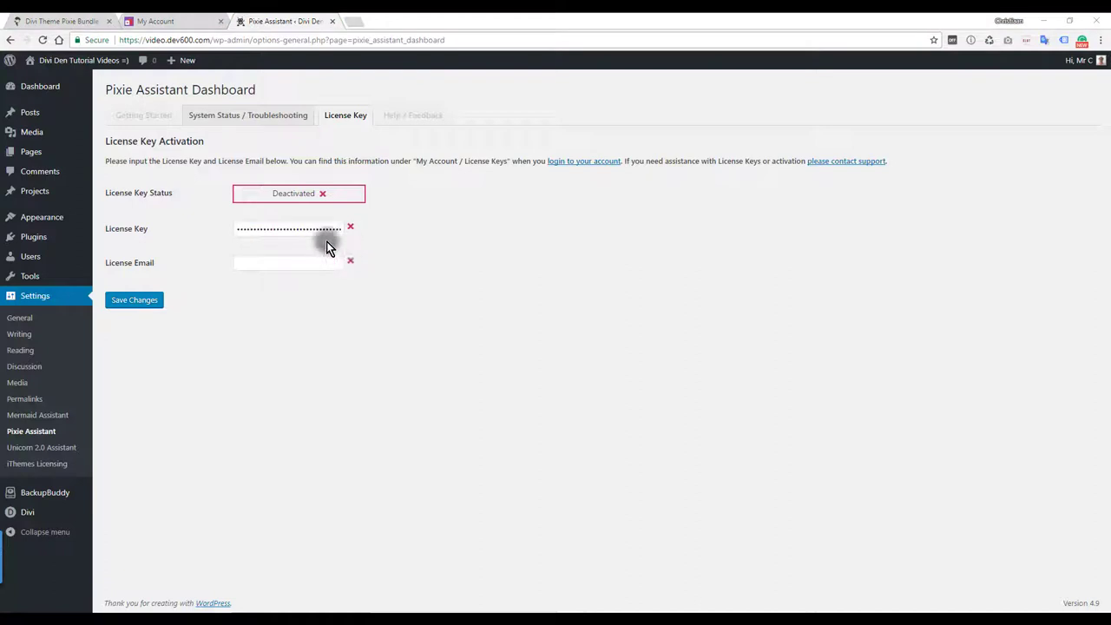
left_click(289, 258)
type("t")
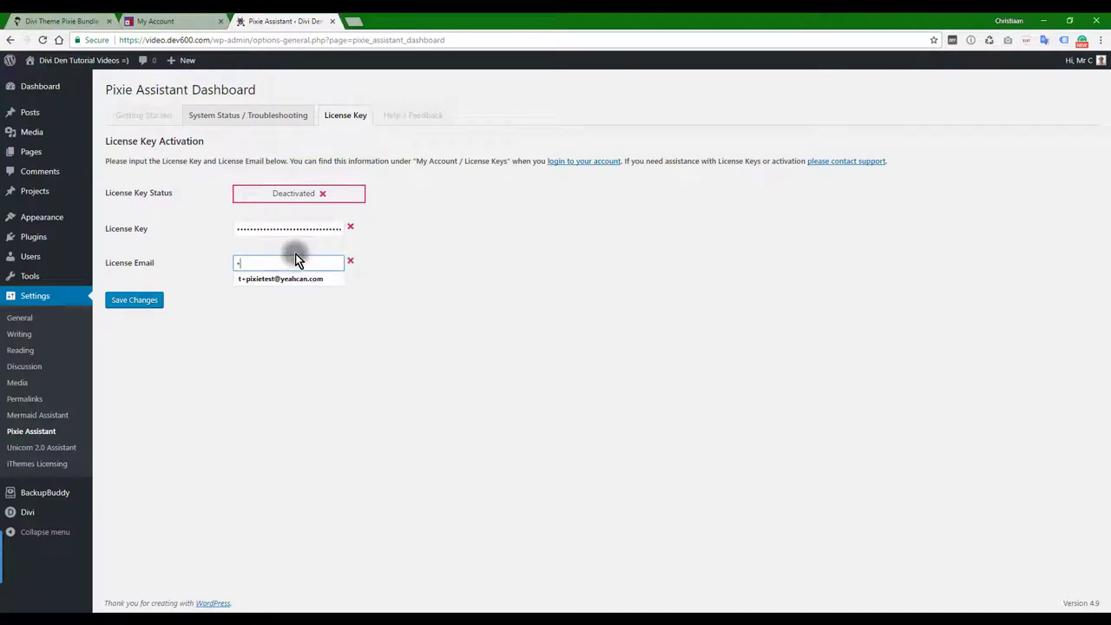
left_click(290, 282)
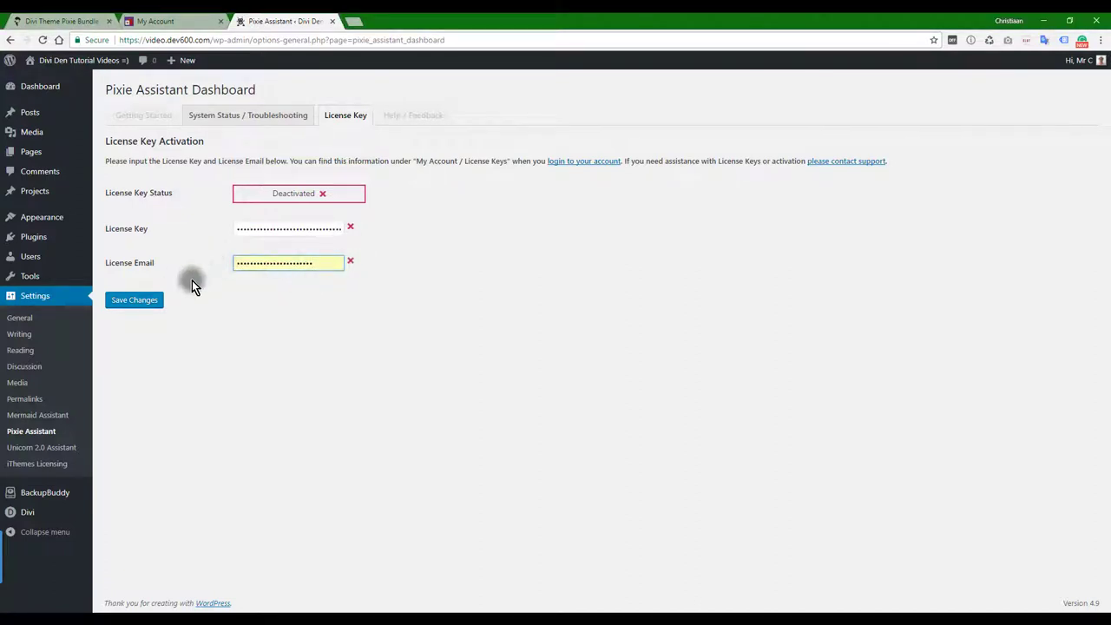
left_click(145, 302)
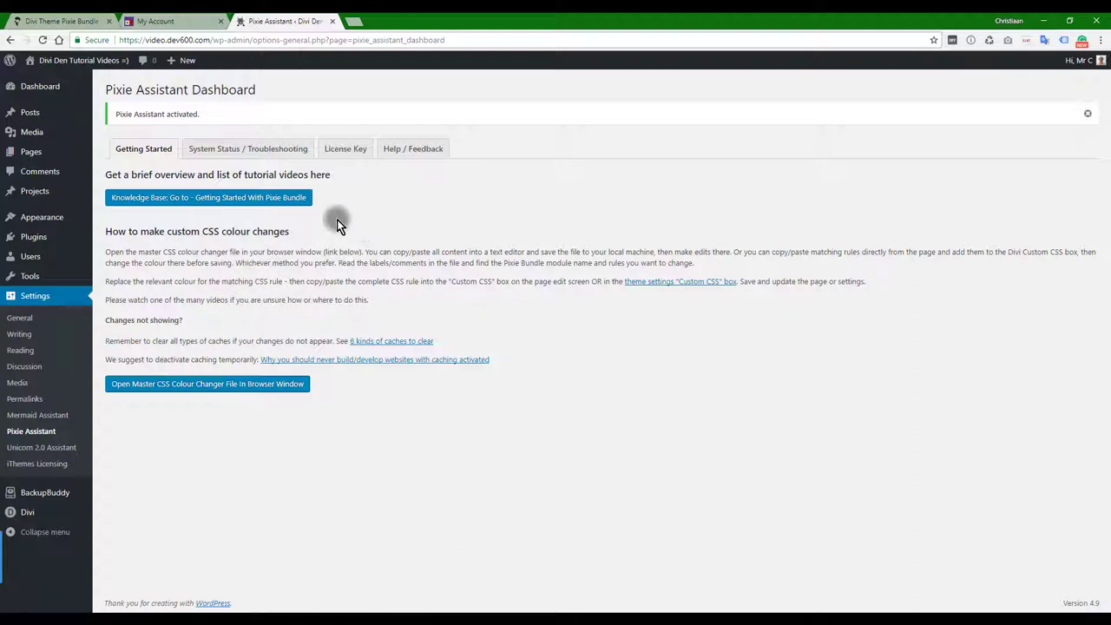
Open the pixie sample page and load the Pricing Tables 2 layout from the Divi library.
left_click(38, 155)
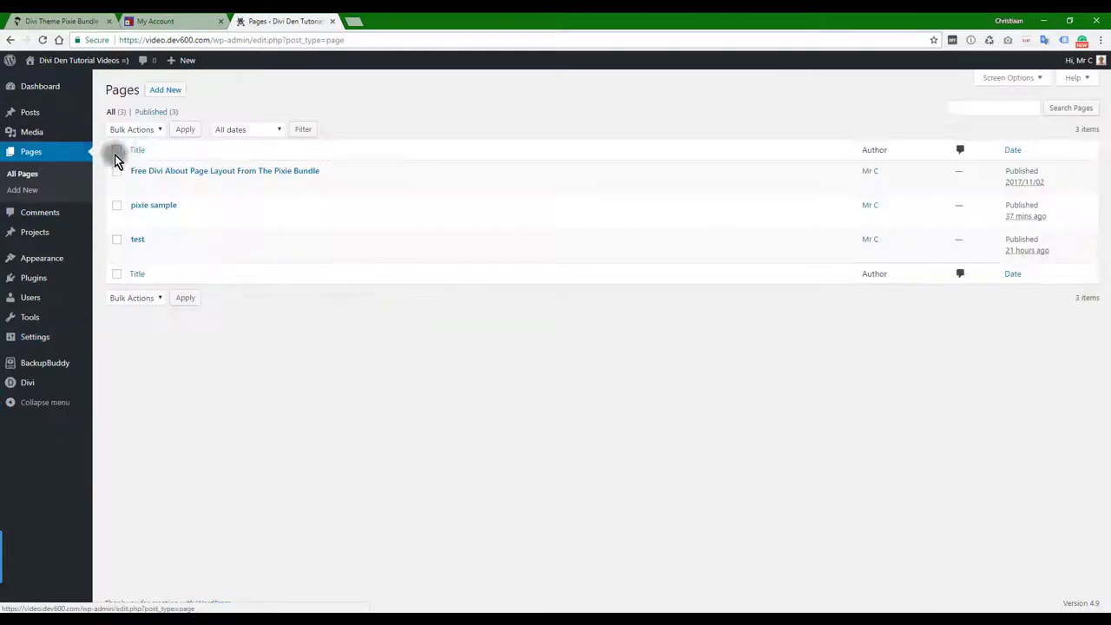
left_click(154, 206)
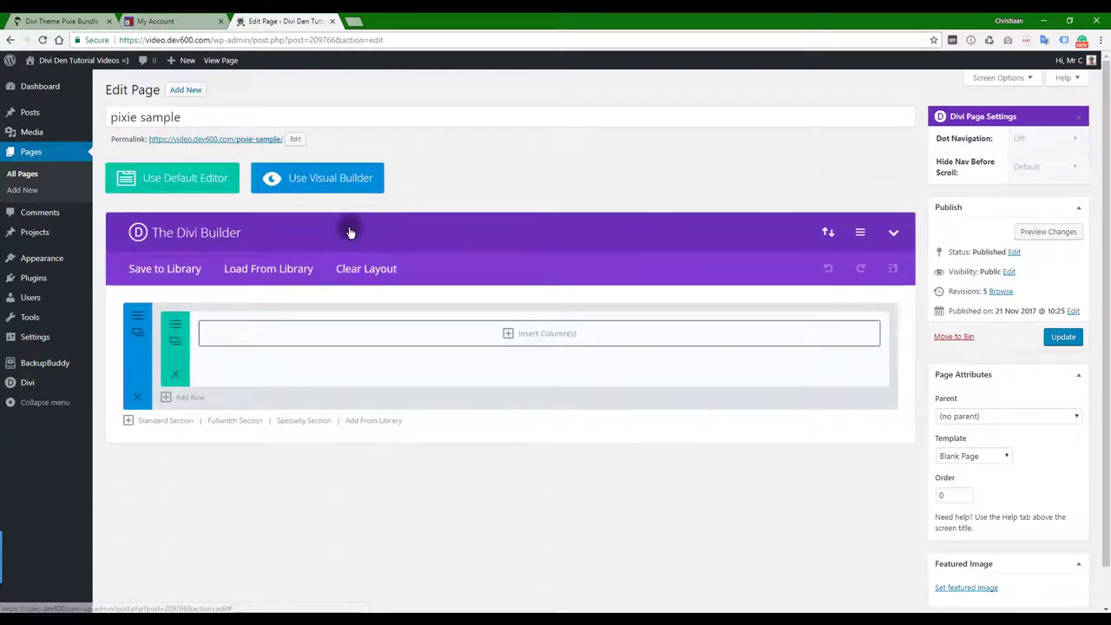
left_click(280, 269)
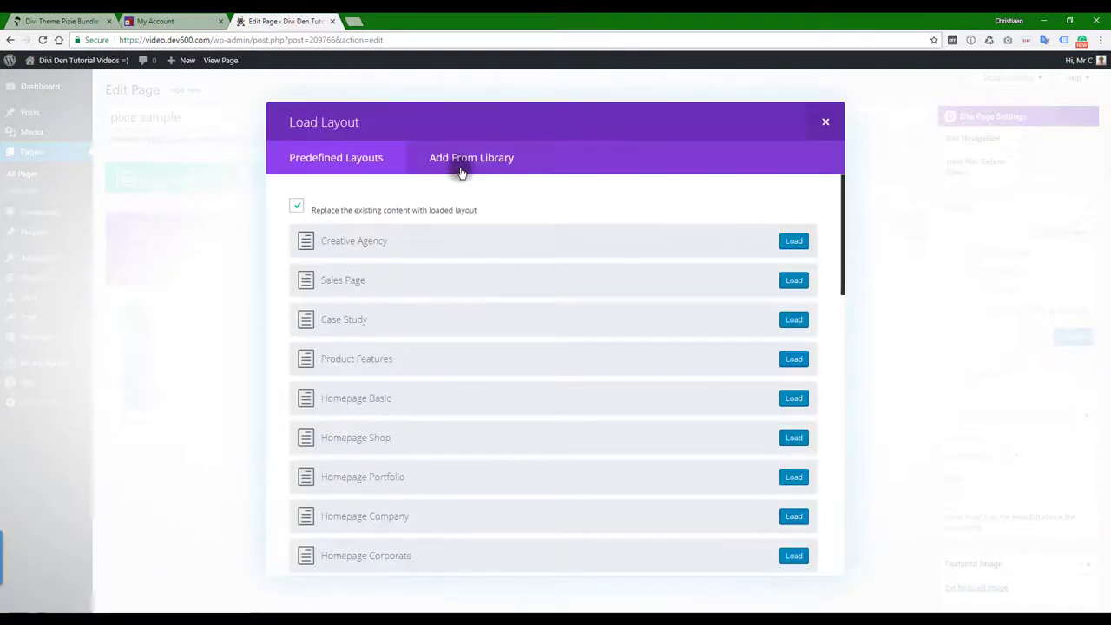
left_click(461, 162)
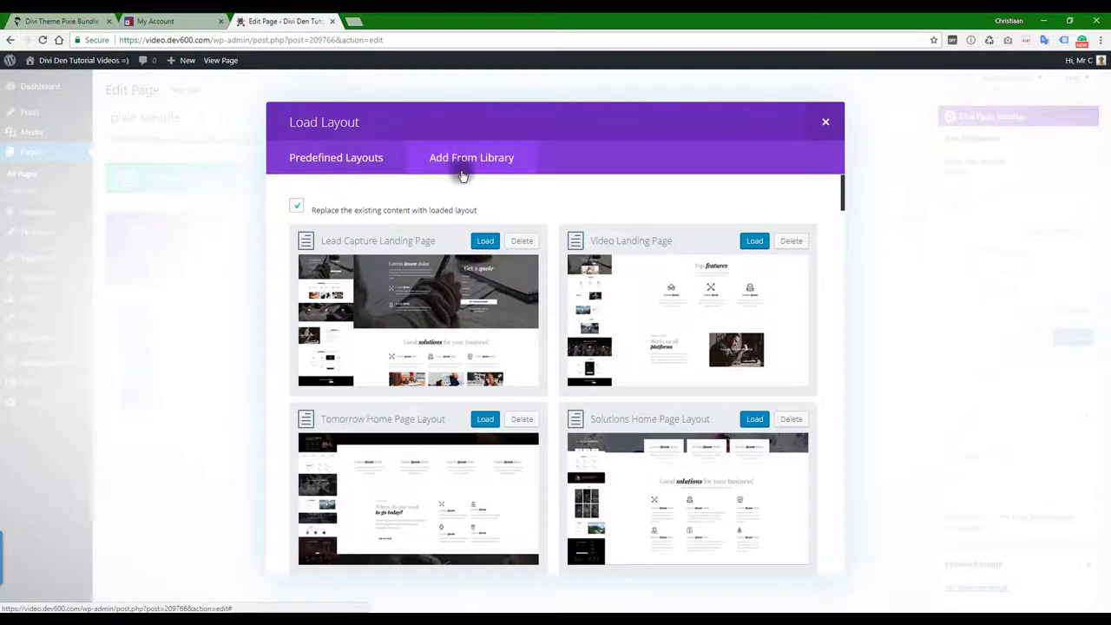
scroll(555, 235, "down", 3)
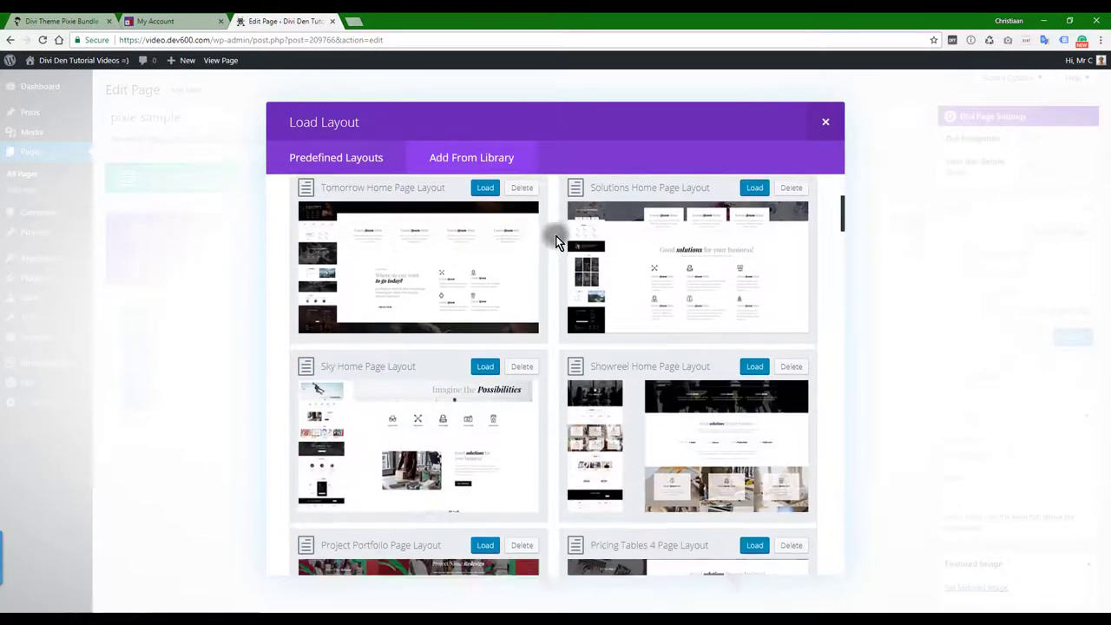
scroll(554, 230, "down", 2)
scroll(547, 247, "down", 1)
scroll(534, 258, "down", 2)
scroll(517, 247, "down", 1)
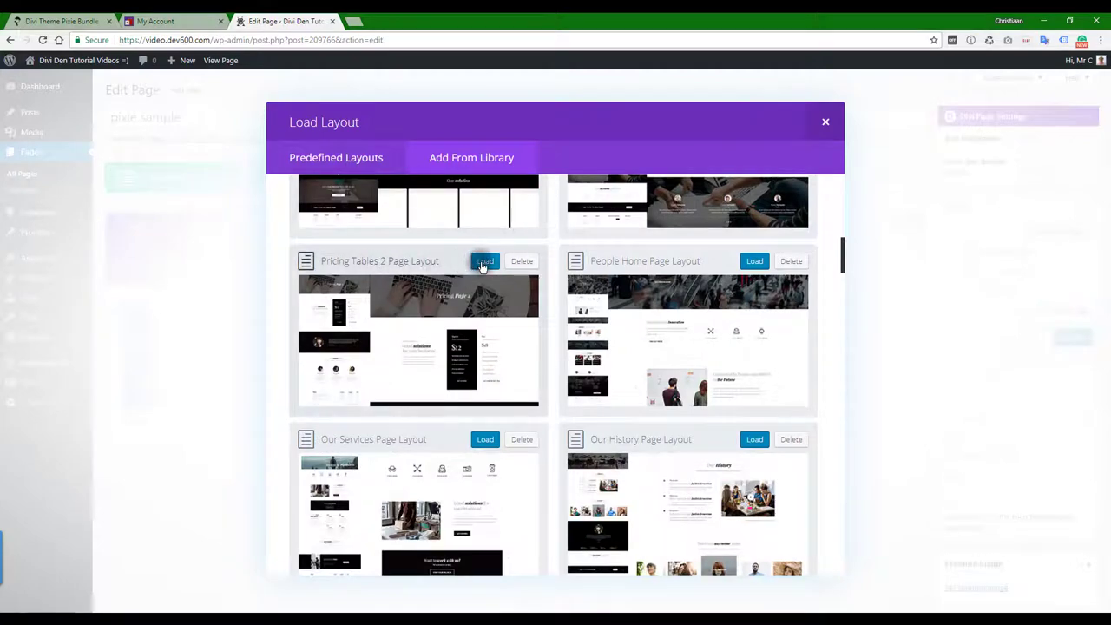
left_click(483, 263)
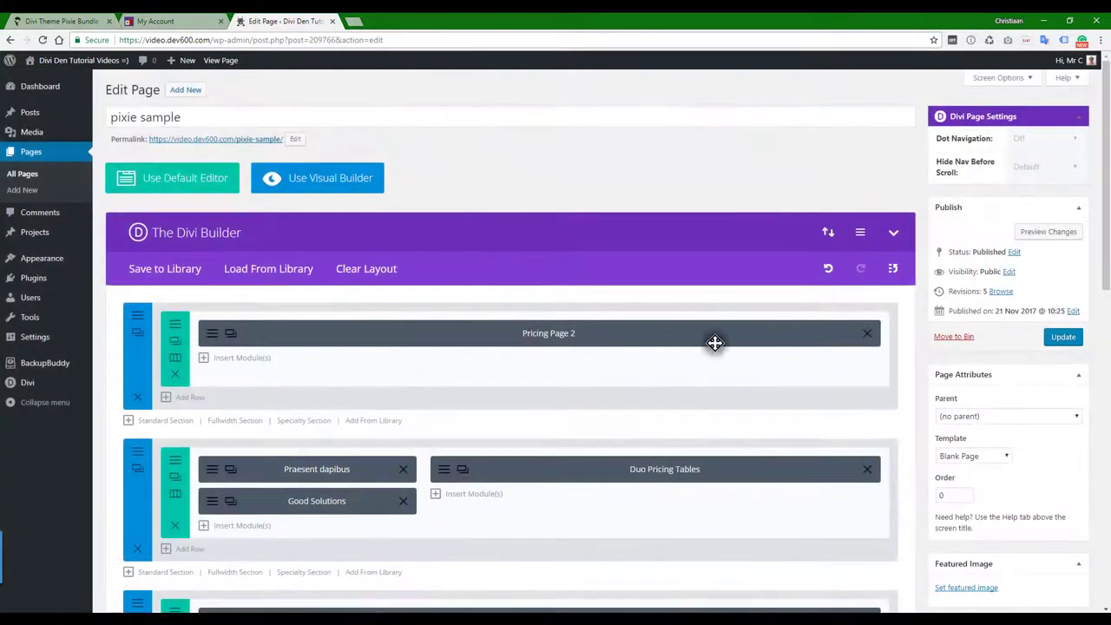
Update the pixie sample page and view its published permalink in a new tab.
left_click(1064, 337)
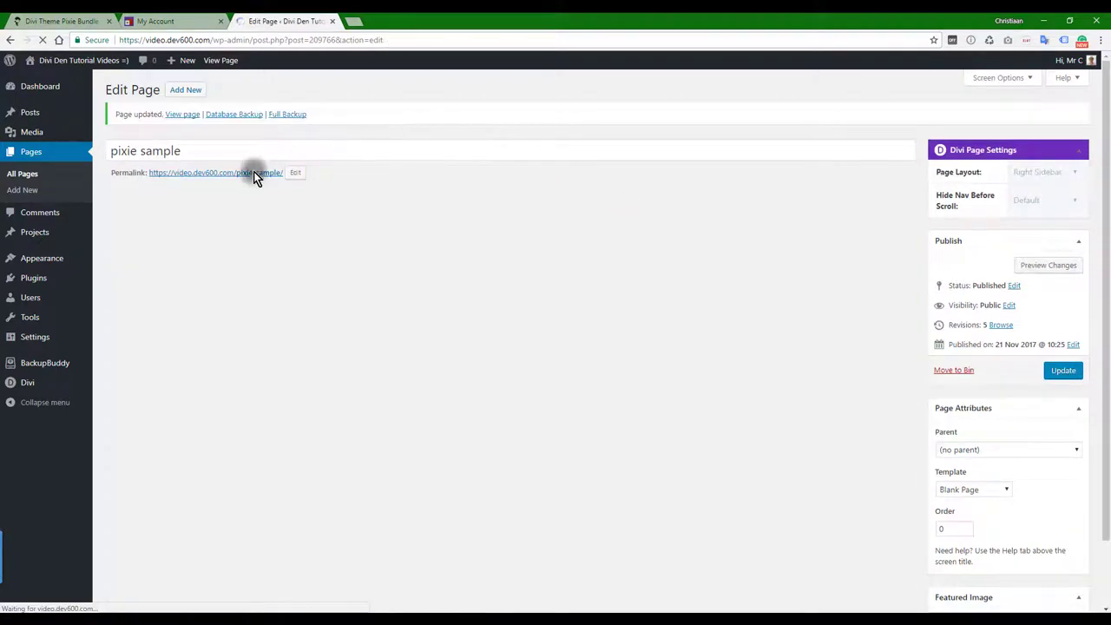
right_click(254, 173)
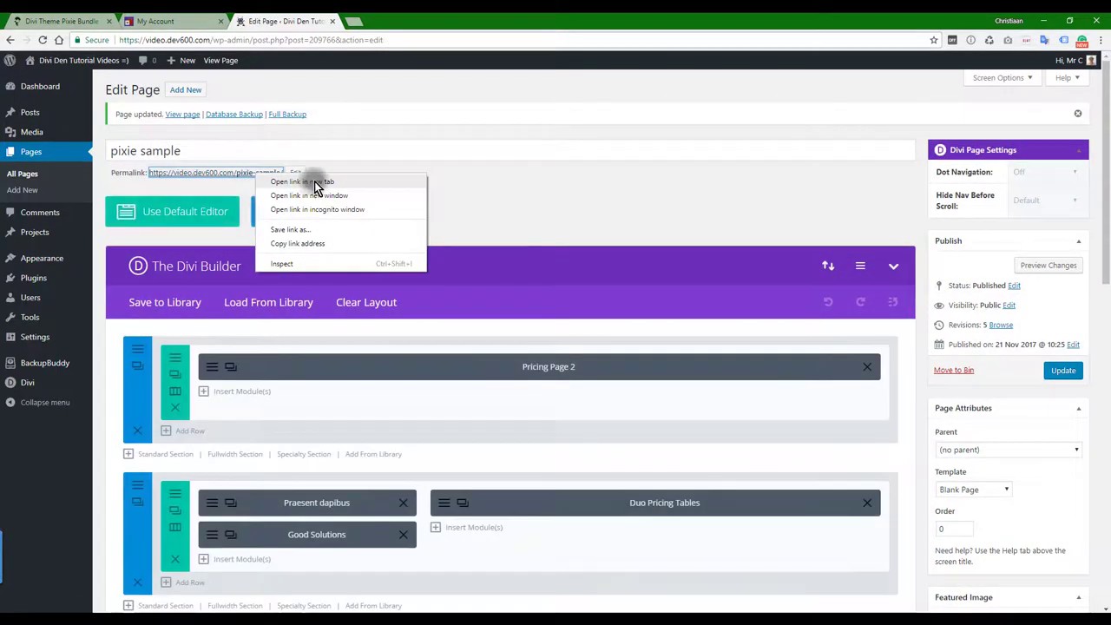
left_click(314, 182)
left_click(395, 23)
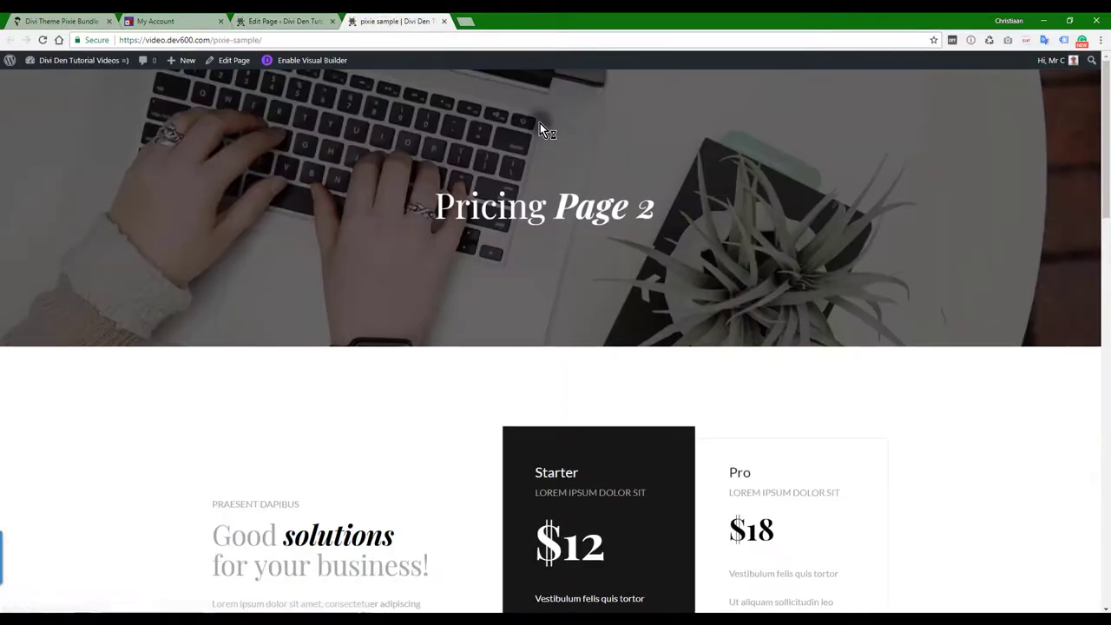
scroll(538, 120, "down", 2)
scroll(539, 120, "down", 5)
scroll(538, 120, "down", 5)
scroll(538, 118, "down", 4)
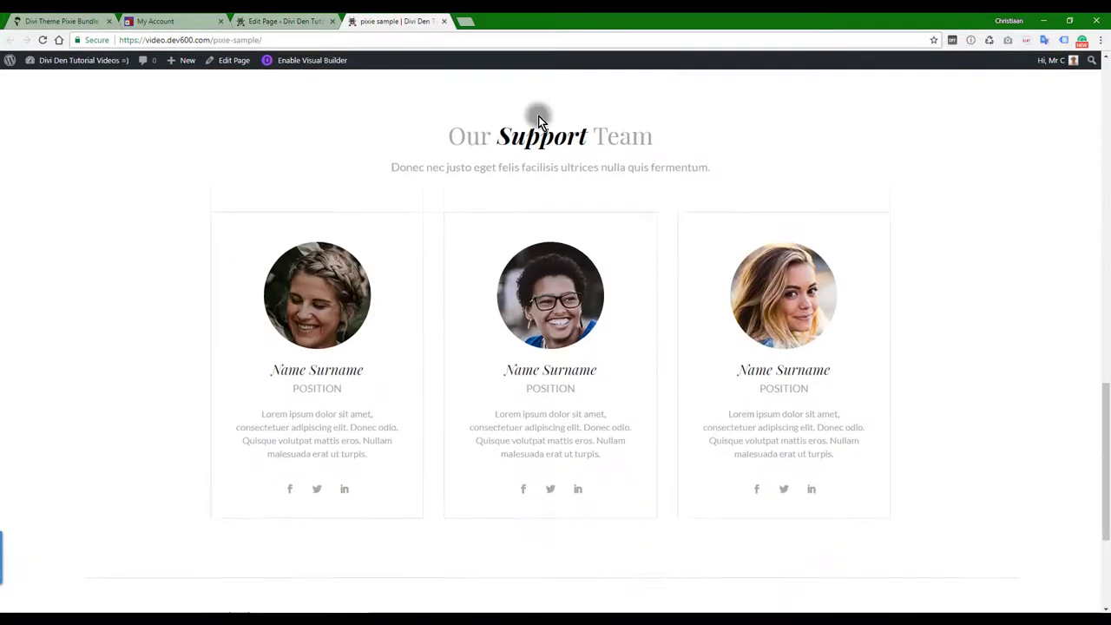
scroll(538, 116, "down", 3)
scroll(538, 115, "up", 3)
scroll(536, 112, "up", 5)
scroll(521, 104, "up", 3)
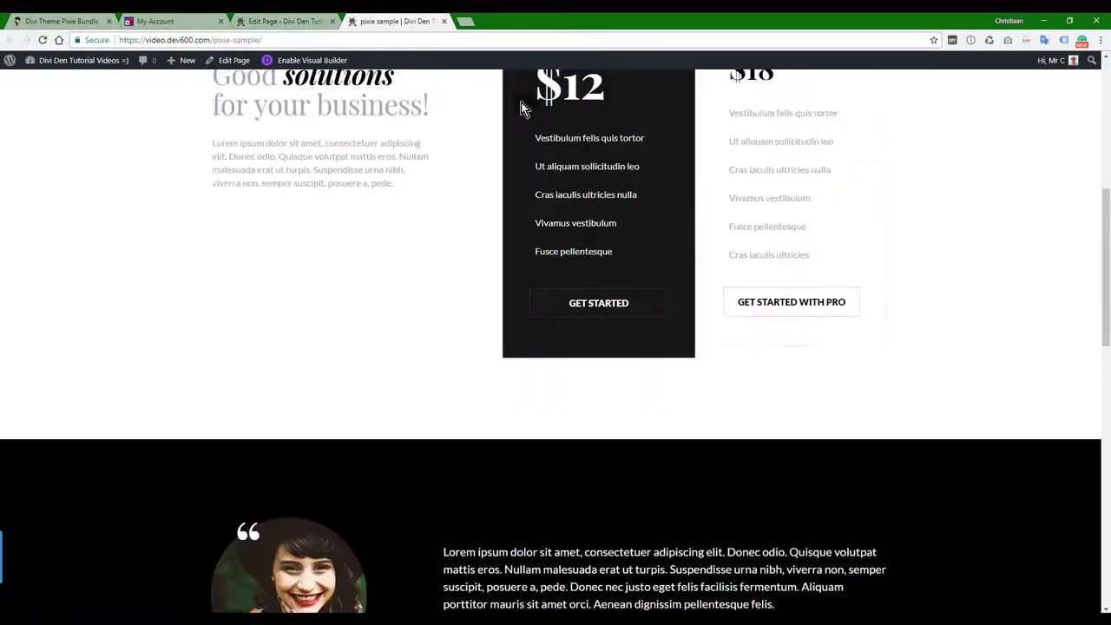
scroll(521, 102, "up", 4)
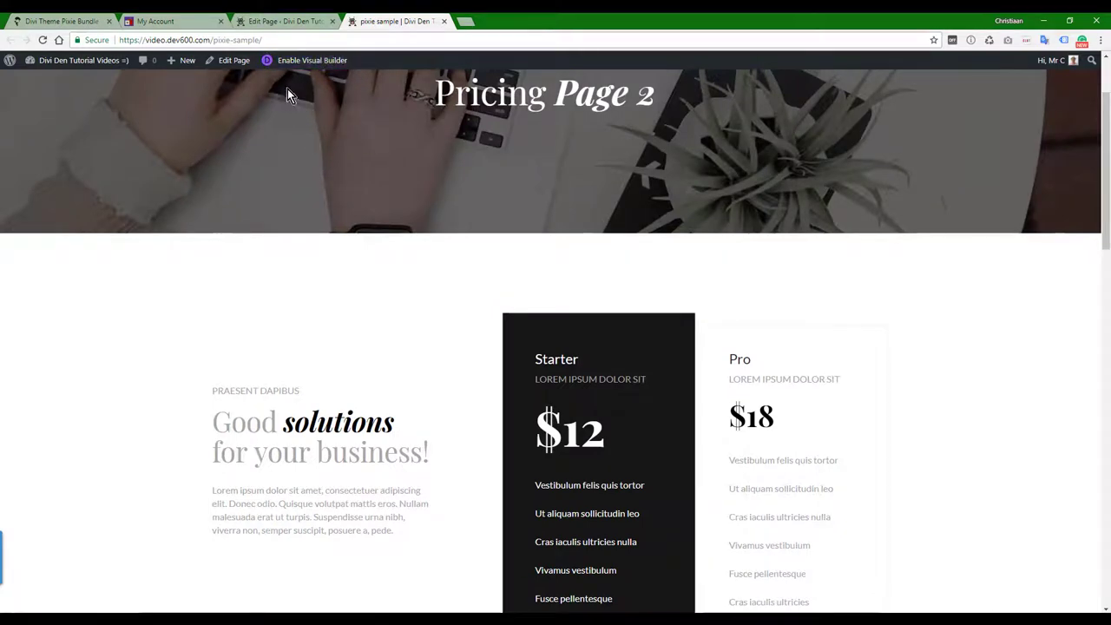
scroll(458, 166, "down", 3)
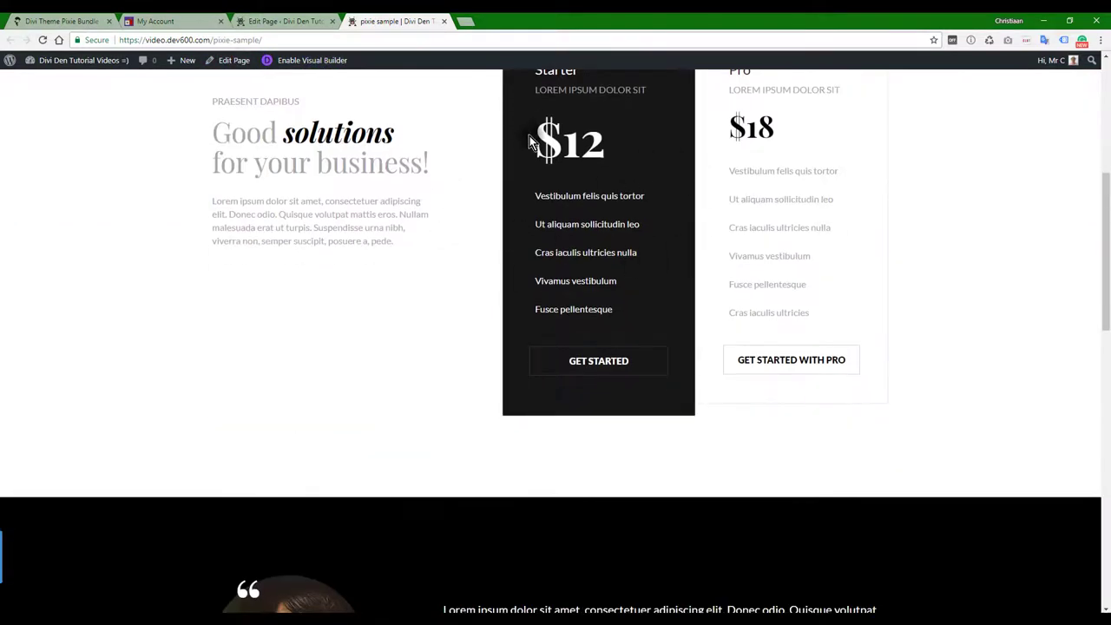
scroll(333, 272, "down", 3)
scroll(347, 253, "down", 5)
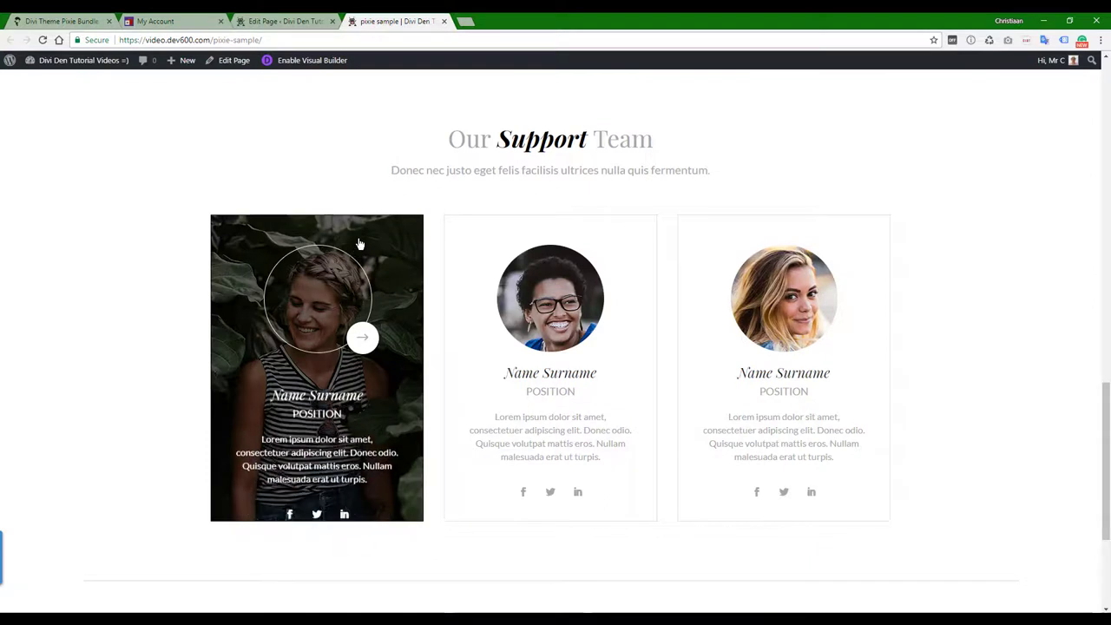